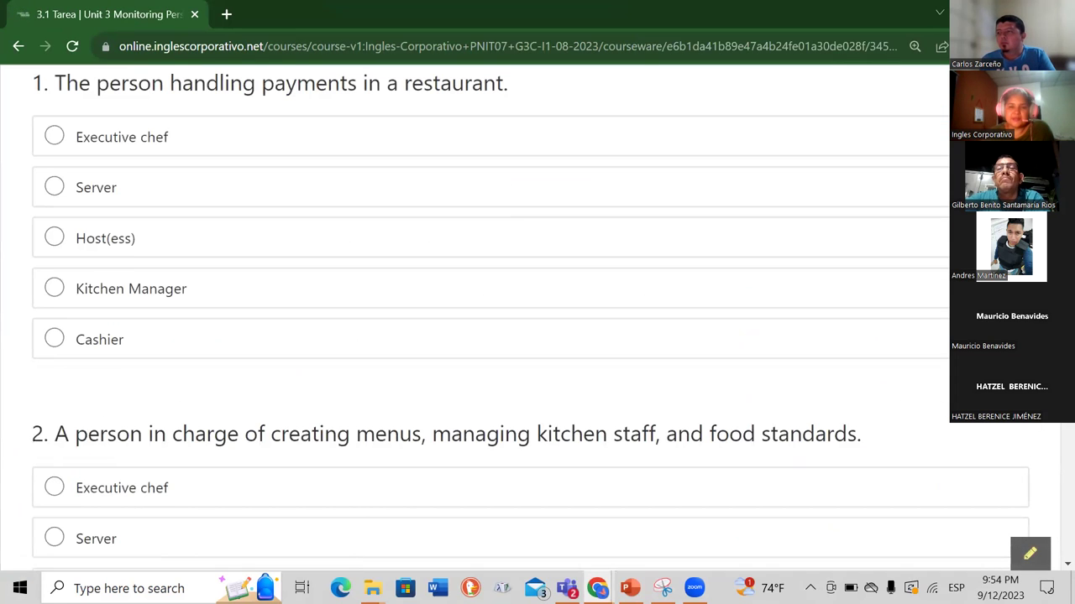
- In 3.1 Tarea, answer question 1 about handling payments with Cashier and question 2 about creating menus with Executive chef
triple_click(105, 238)
scroll(487, 319, up, 4)
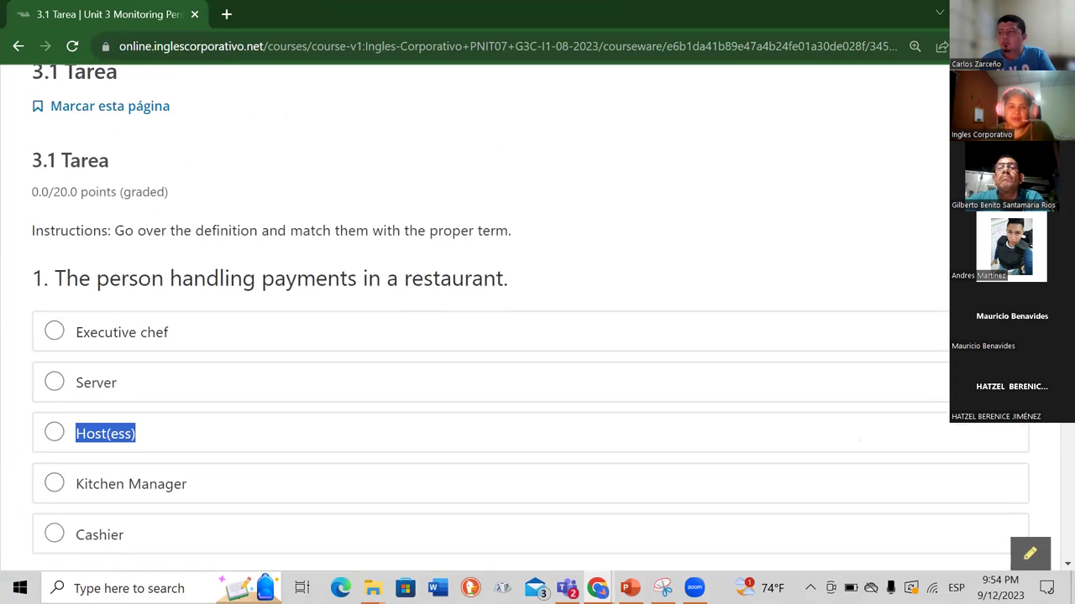
scroll(497, 251, up, 2)
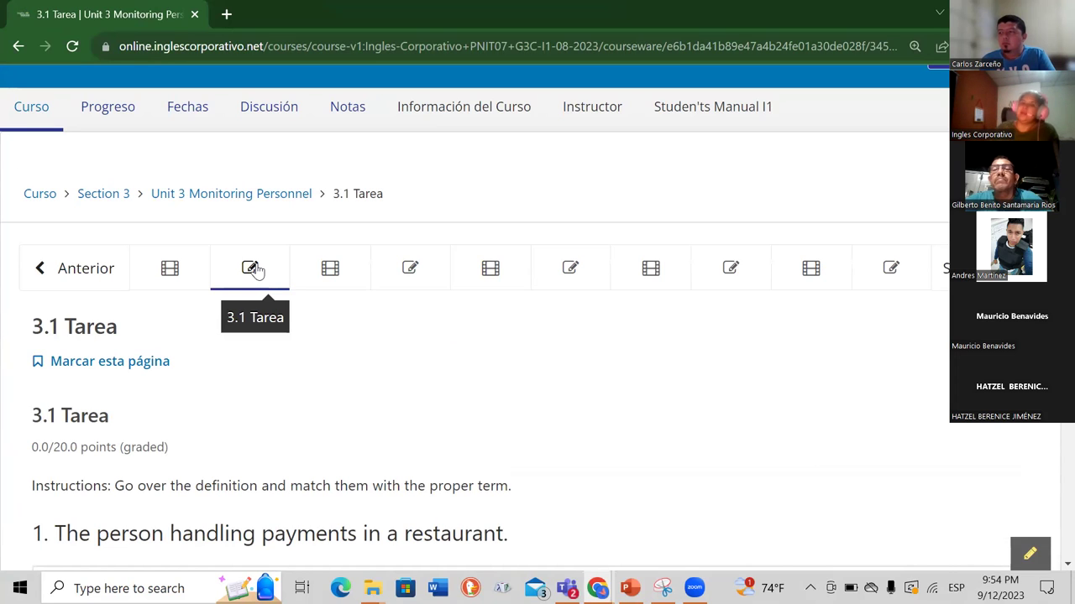
scroll(496, 319, down, 4)
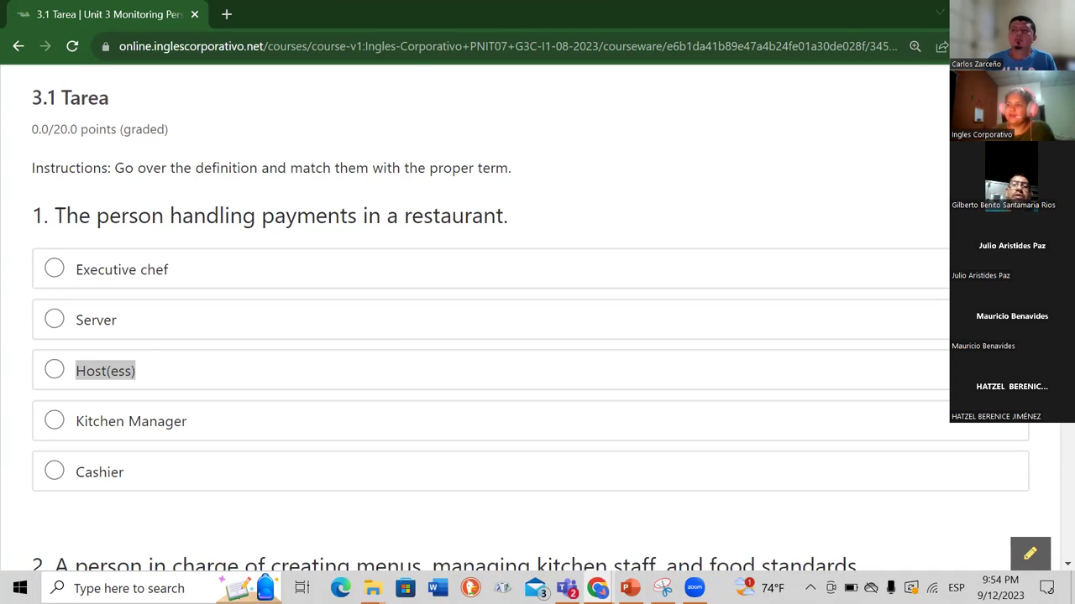
click(53, 472)
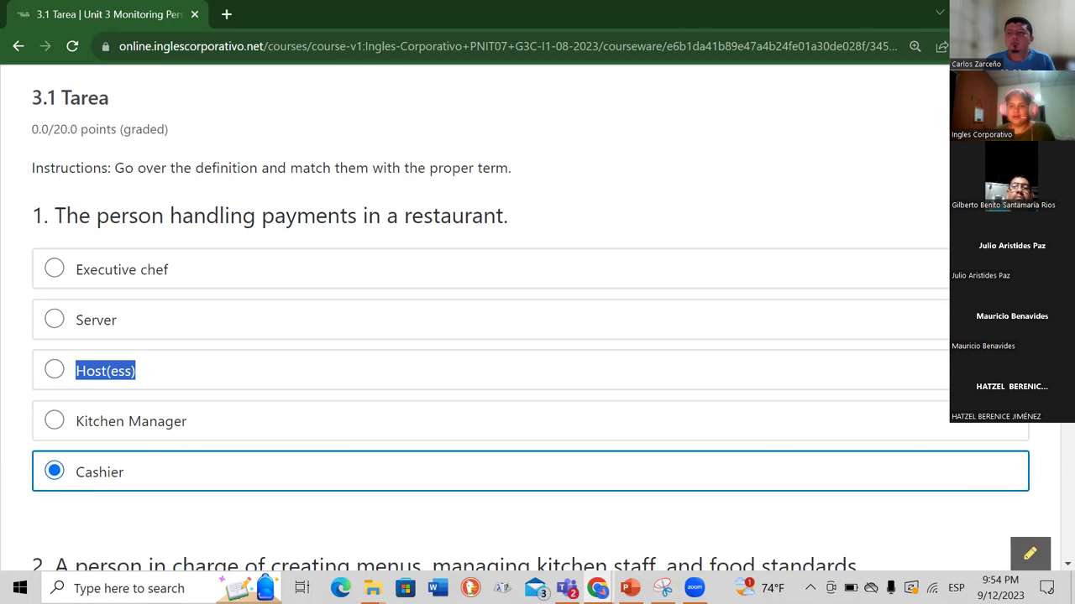
scroll(531, 317, down, 4)
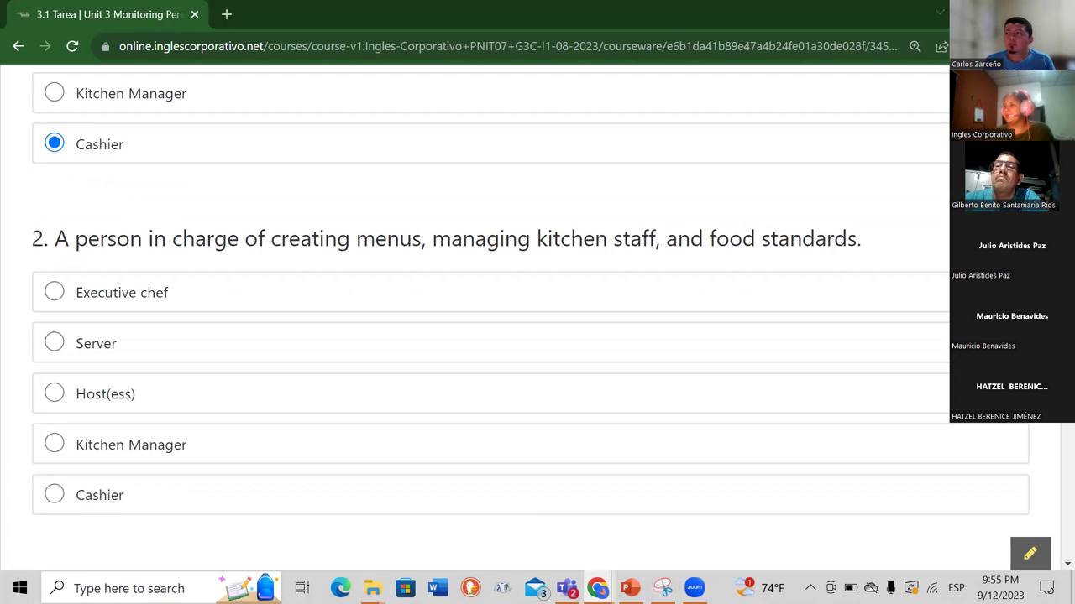
click(54, 300)
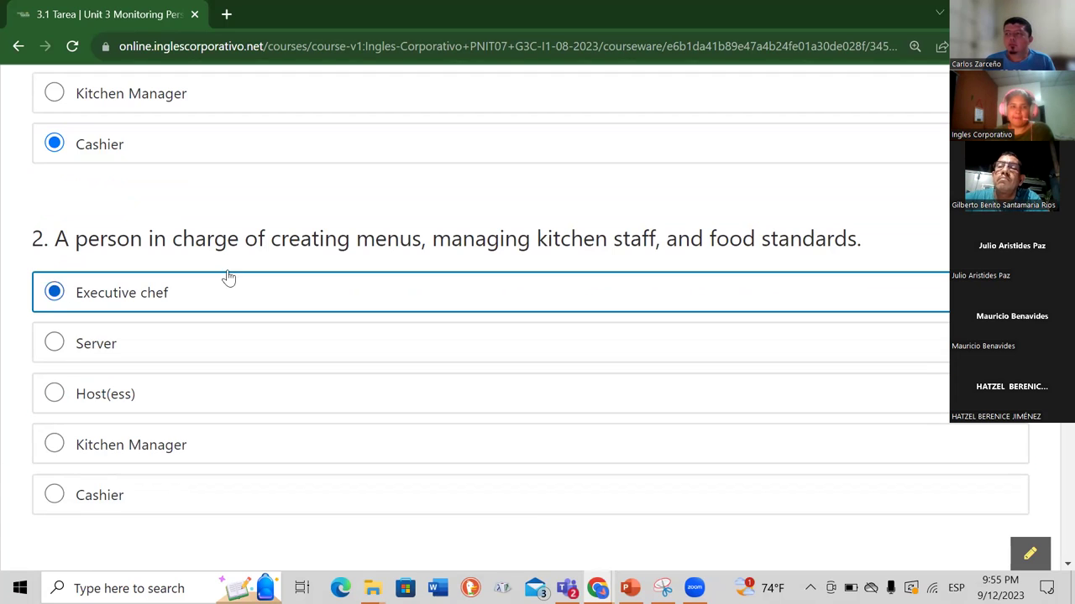
- Answer question 3 about hiring staff with Kitchen Manager and question 4 about attending customers with Server
scroll(528, 319, down, 4)
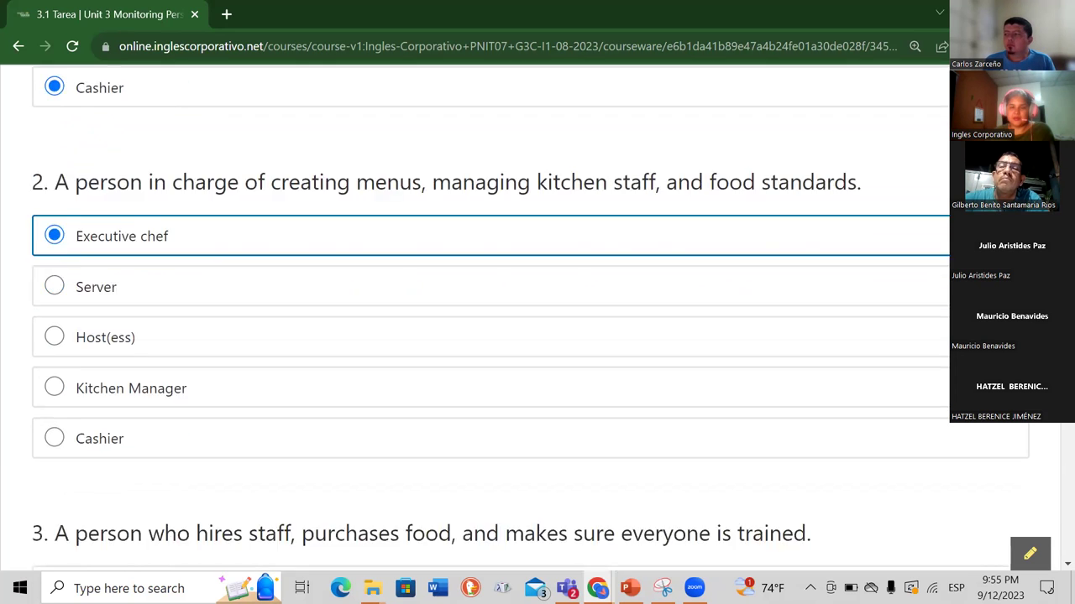
scroll(529, 319, down, 1)
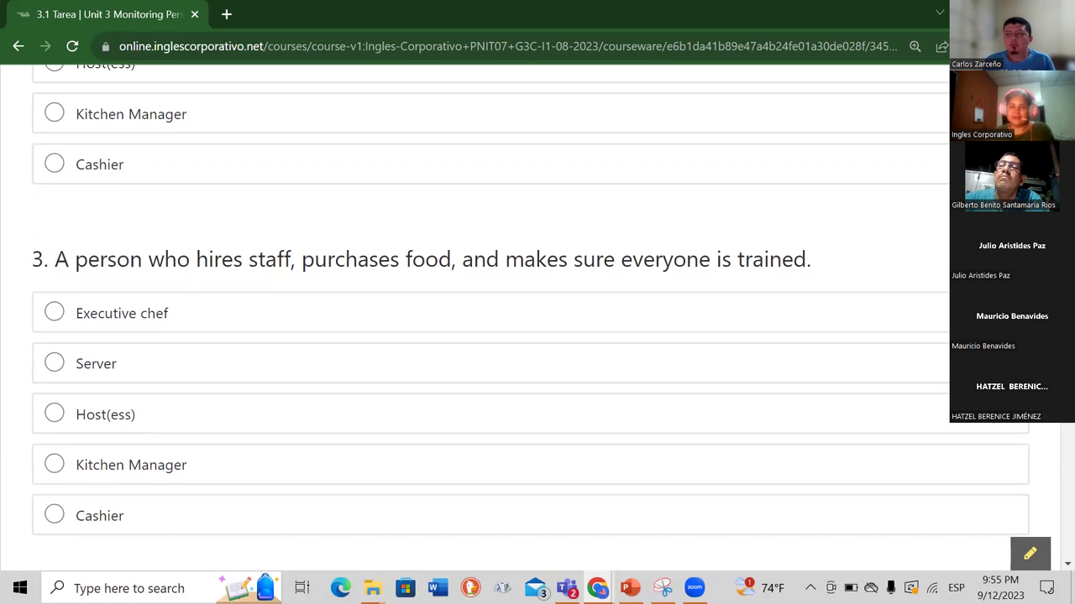
scroll(529, 319, down, 2)
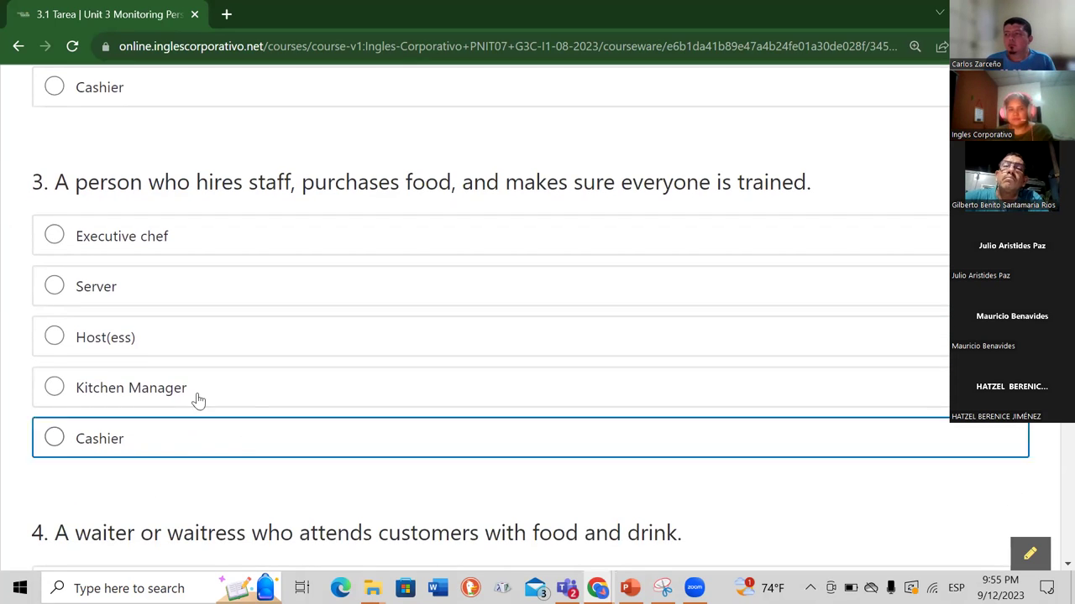
click(53, 387)
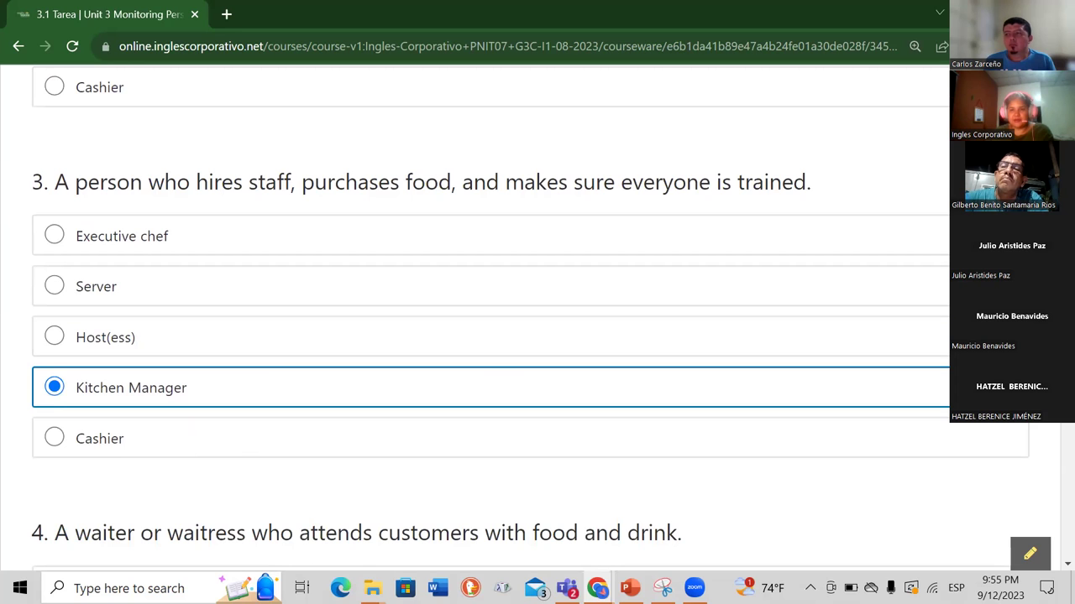
scroll(943, 518, down, 4)
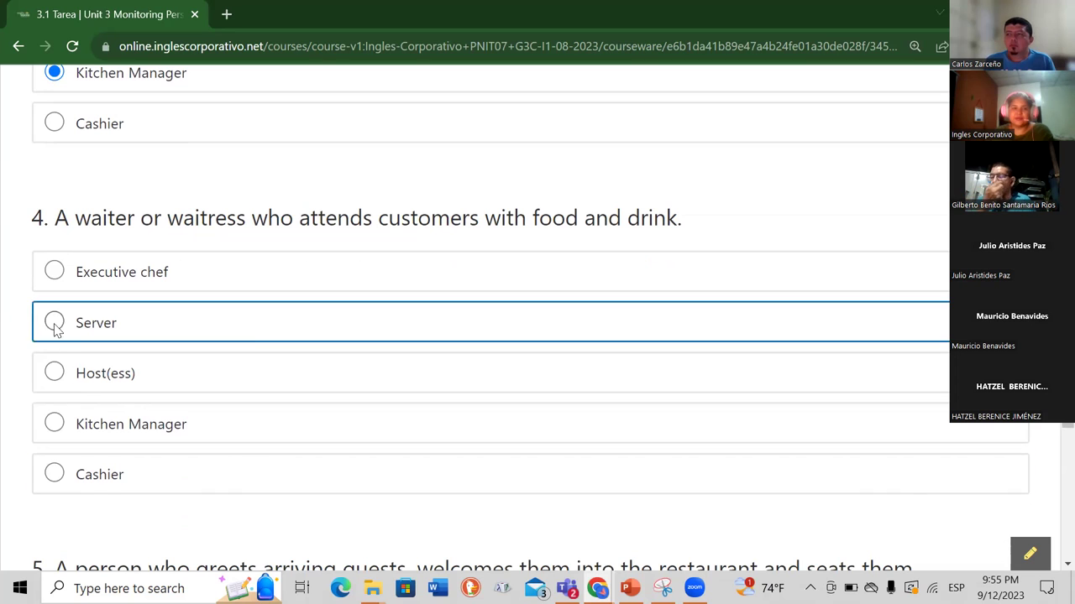
- Answer question 5 about greeting arriving guests with Host(ess) and submit the 3.1 Tarea answers for grading
scroll(1049, 453, down, 4)
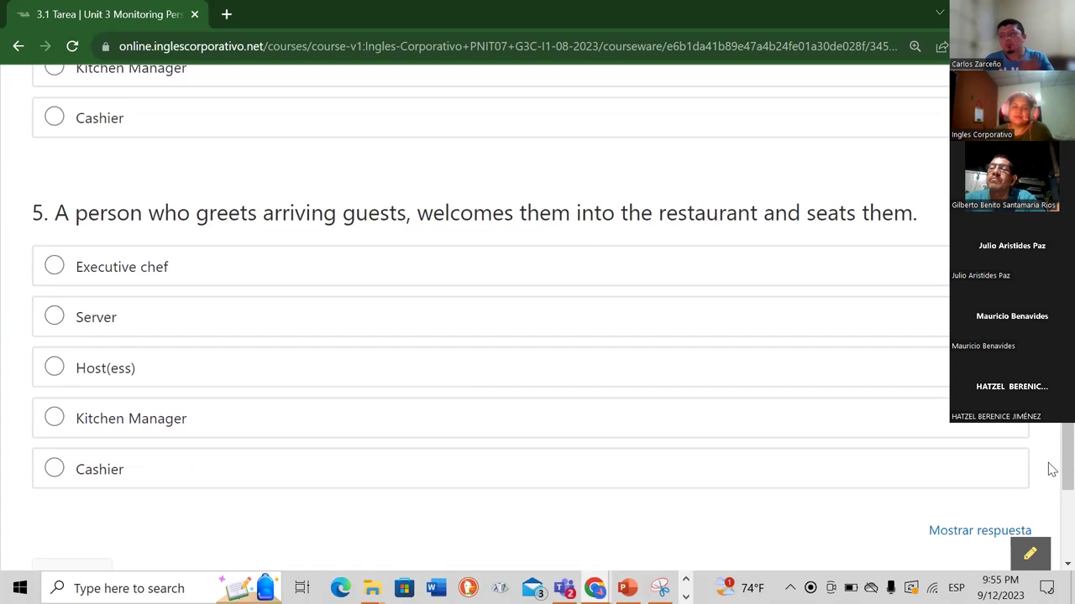
click(55, 369)
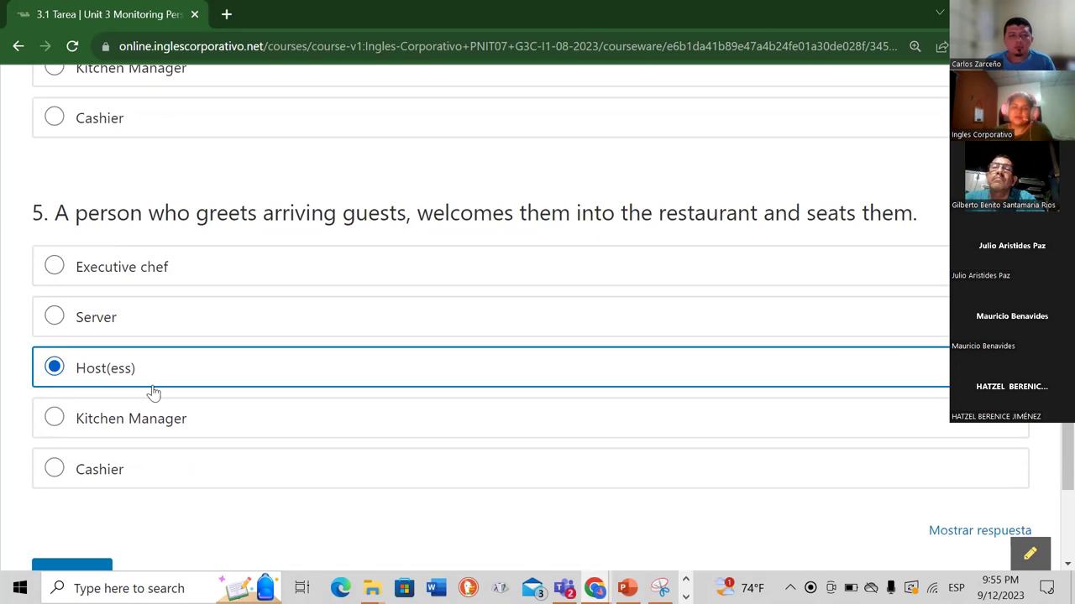
scroll(1048, 504, down, 5)
click(77, 200)
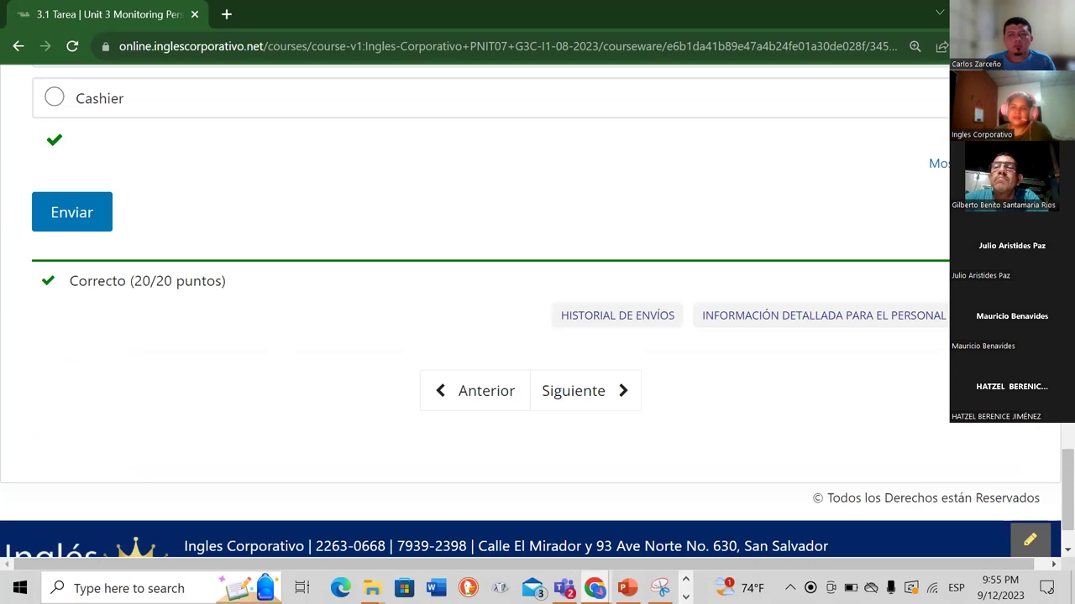
- Review the graded answers to all five 3.1 Tarea questions
scroll(1049, 458, up, 3)
scroll(1049, 449, up, 15)
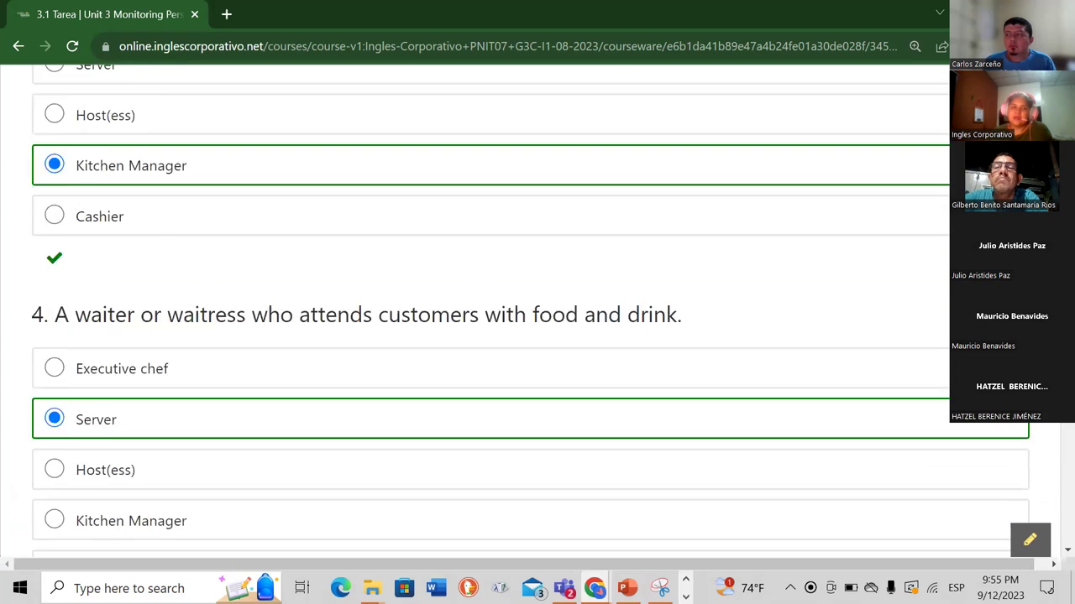
scroll(530, 315, up, 5)
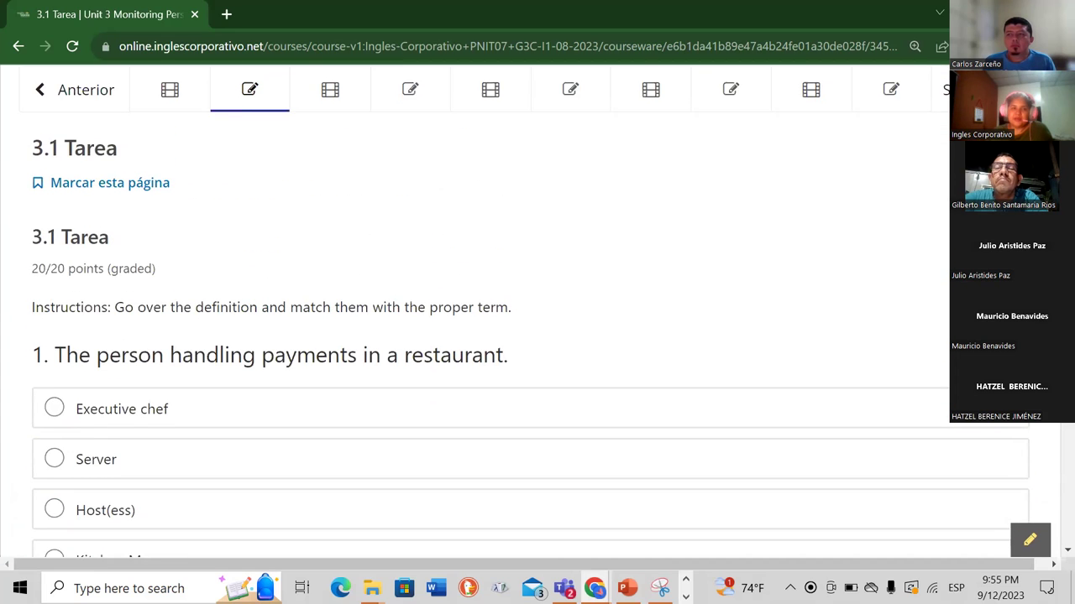
scroll(531, 314, down, 2)
scroll(1051, 458, down, 15)
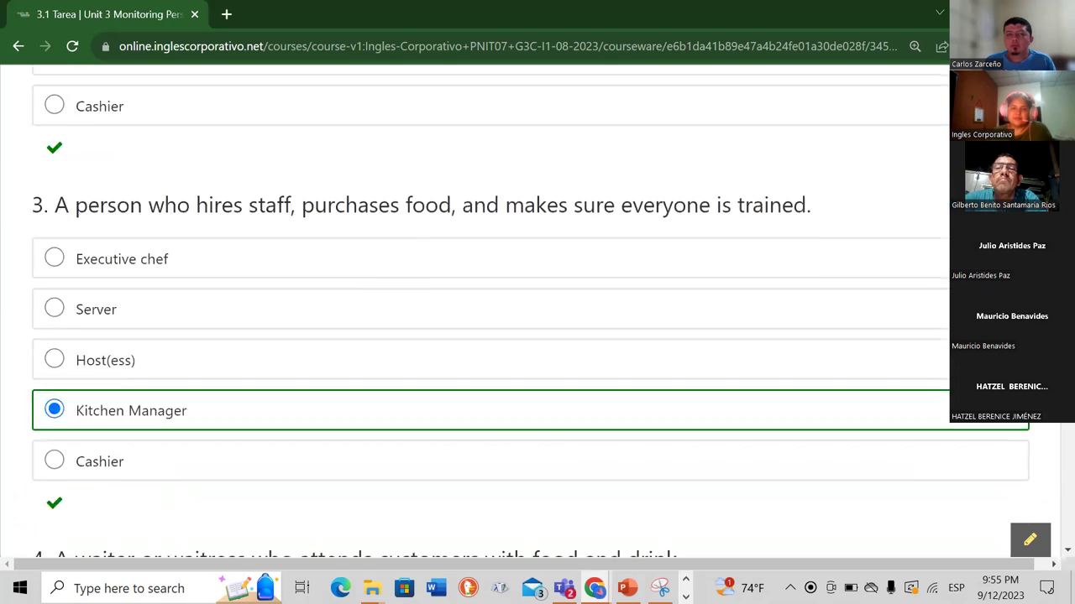
scroll(1051, 457, down, 3)
scroll(1046, 453, up, 9)
scroll(530, 314, up, 15)
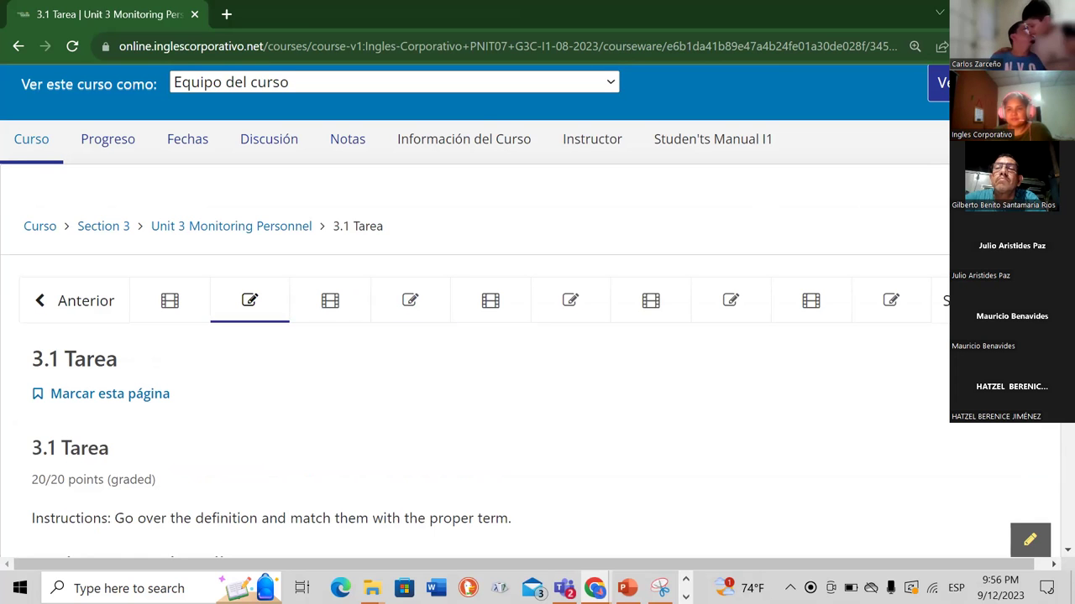
scroll(475, 310, down, 3)
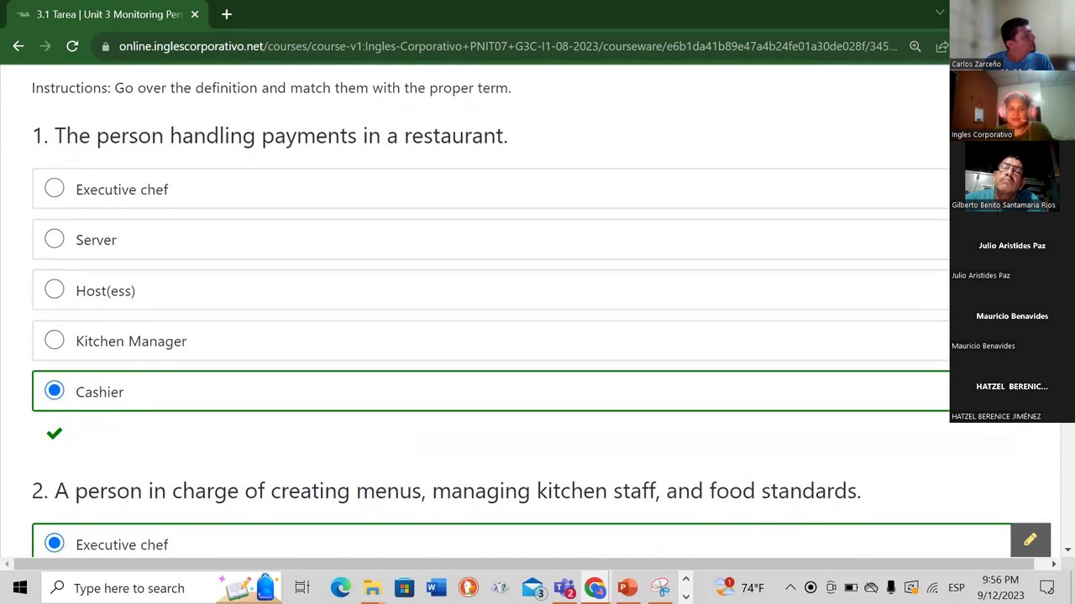
scroll(530, 310, down, 1)
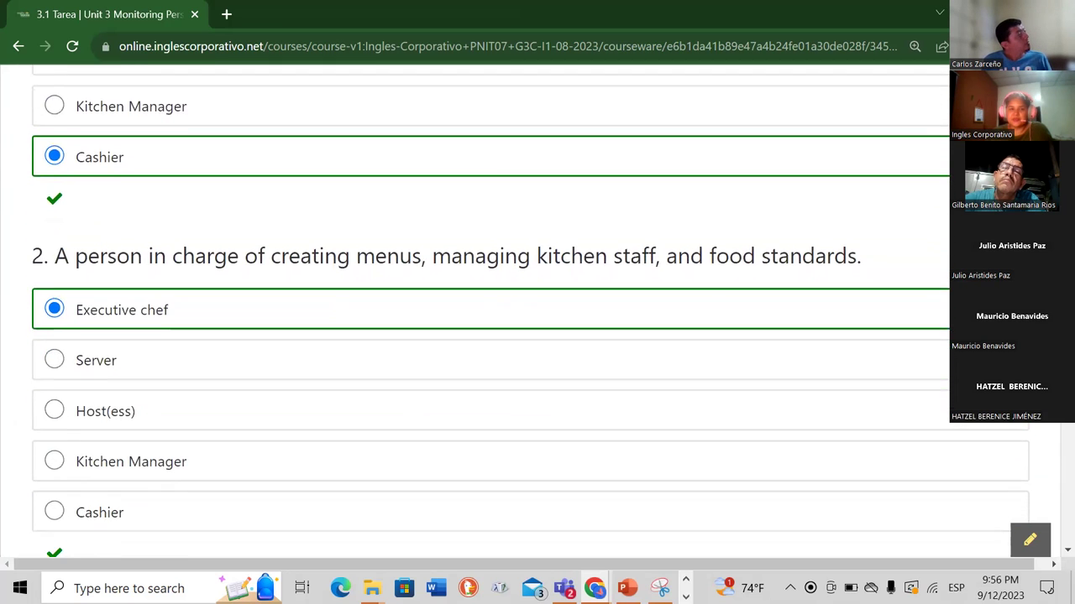
scroll(530, 311, down, 1)
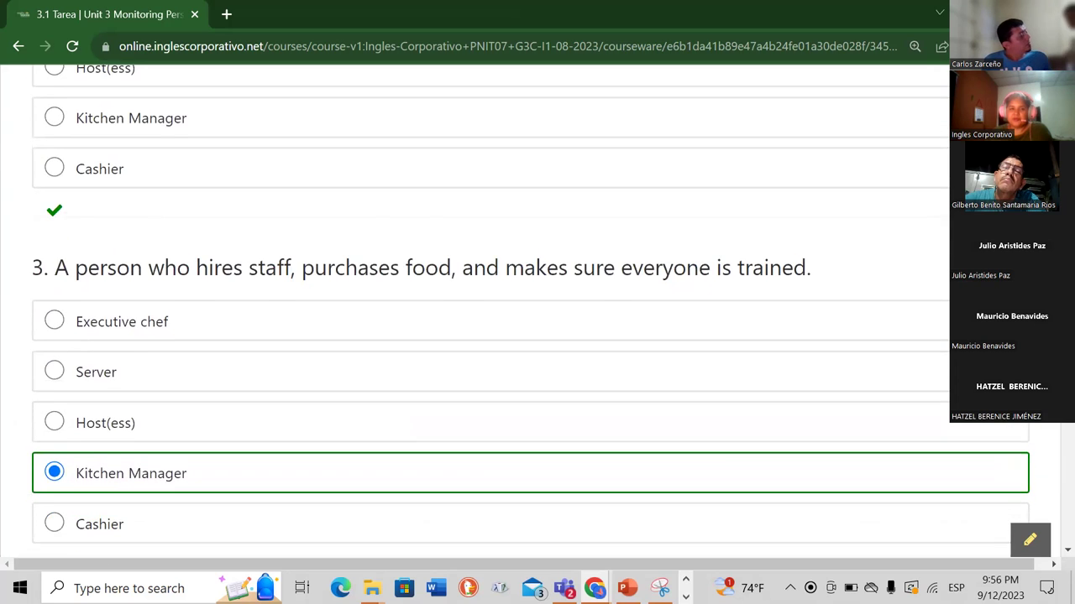
scroll(531, 311, down, 3)
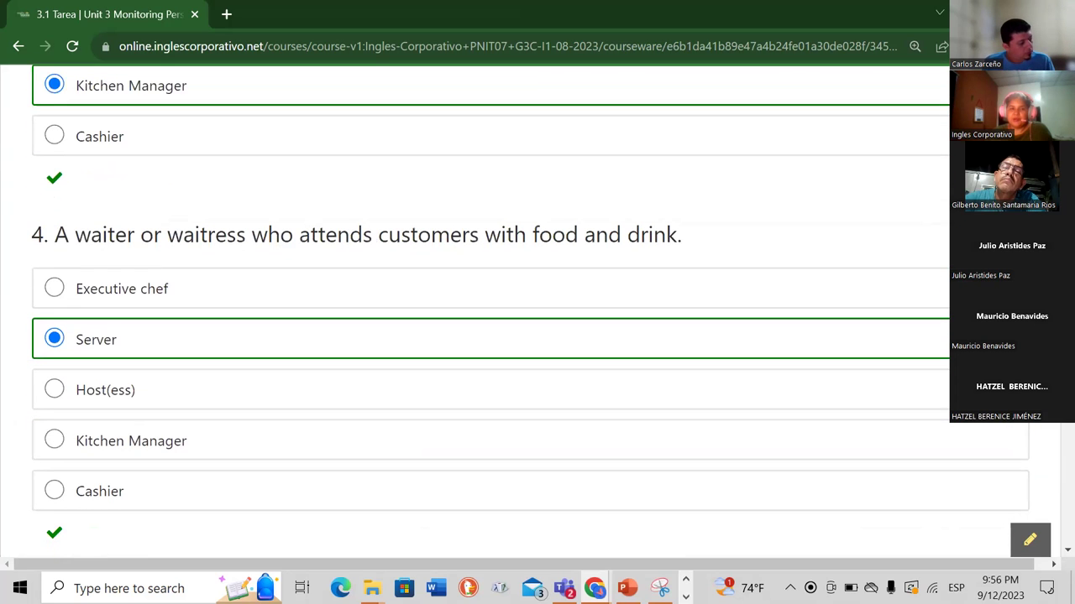
scroll(1048, 476, down, 5)
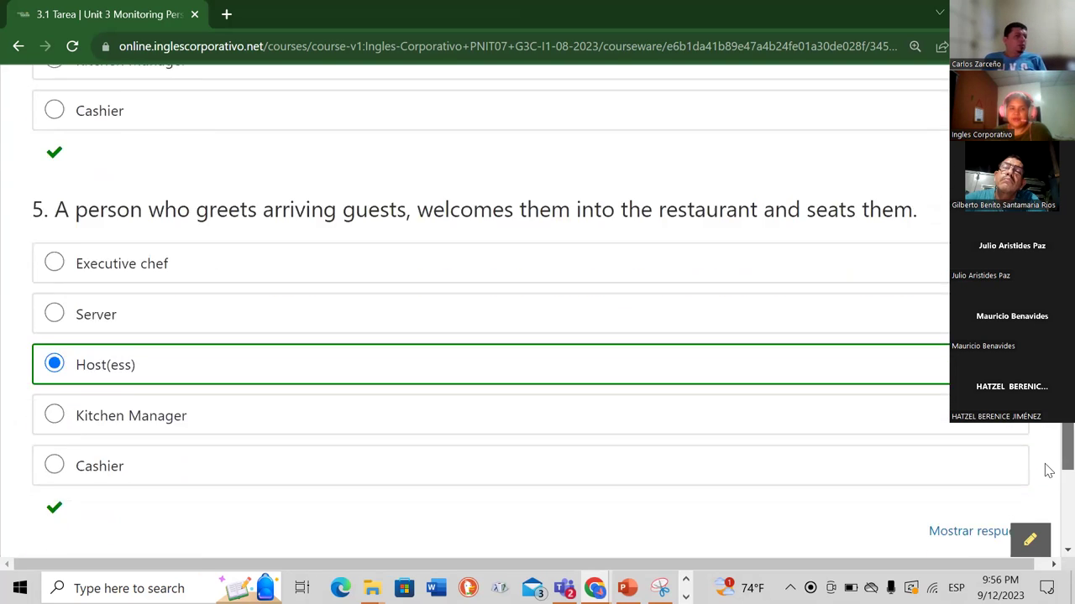
scroll(1049, 476, down, 1)
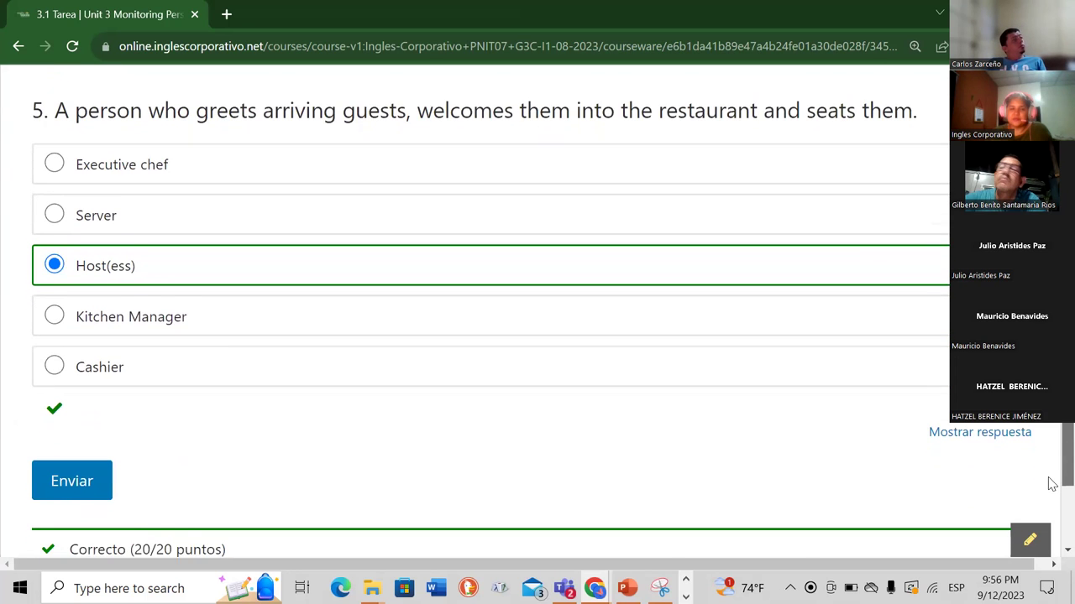
scroll(1048, 470, up, 13)
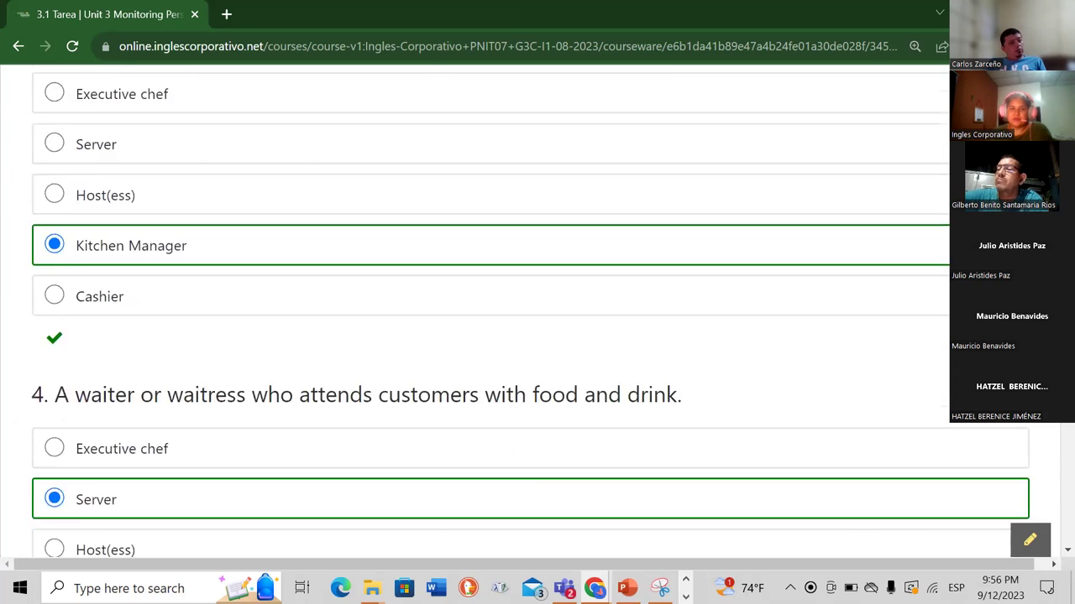
scroll(1049, 470, up, 8)
scroll(1048, 471, down, 5)
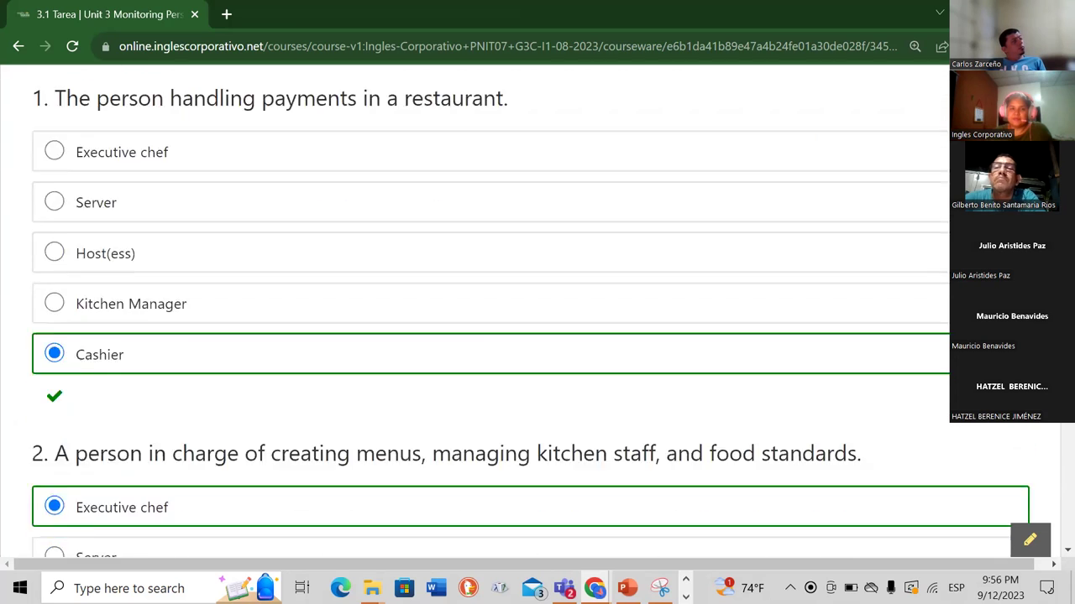
scroll(1048, 470, down, 5)
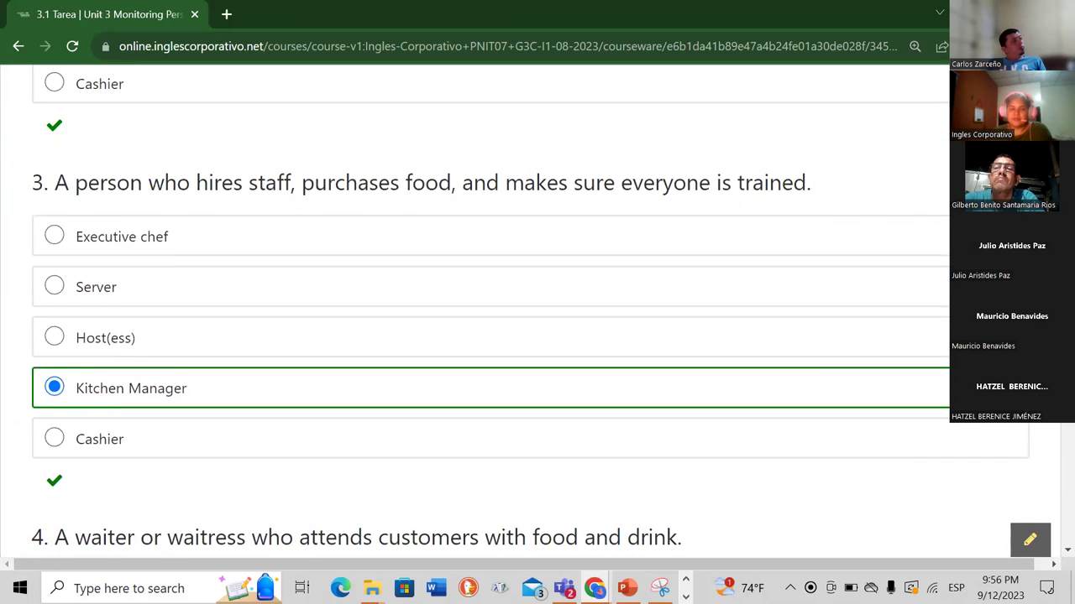
scroll(491, 310, down, 1)
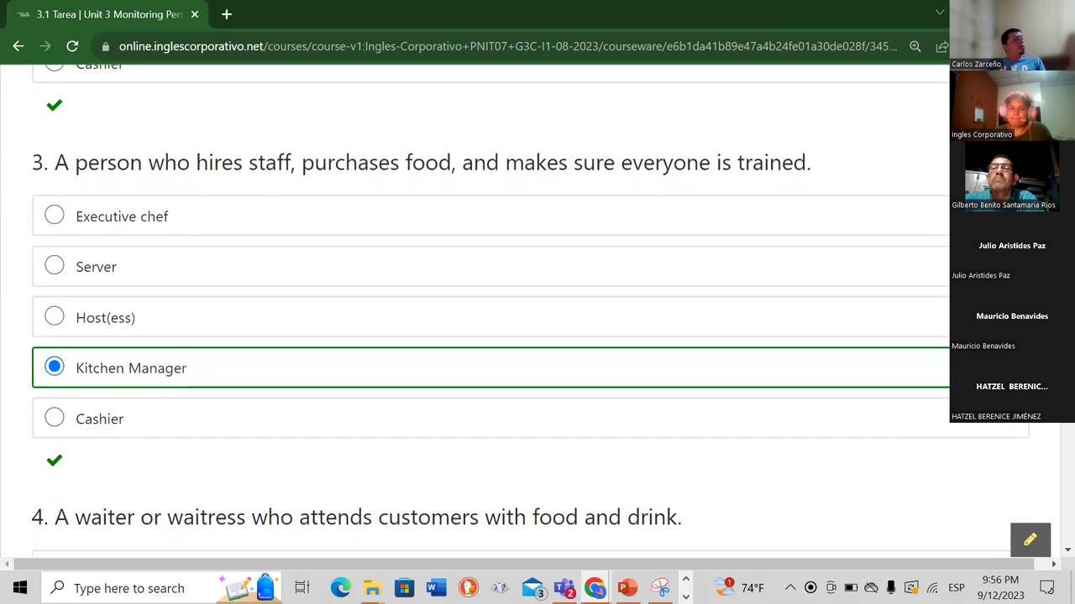
scroll(491, 311, down, 3)
- Open the 3.3 Tarea assignment of Unit 3 Monitoring Personnel at its first superlative question
scroll(491, 311, up, 11)
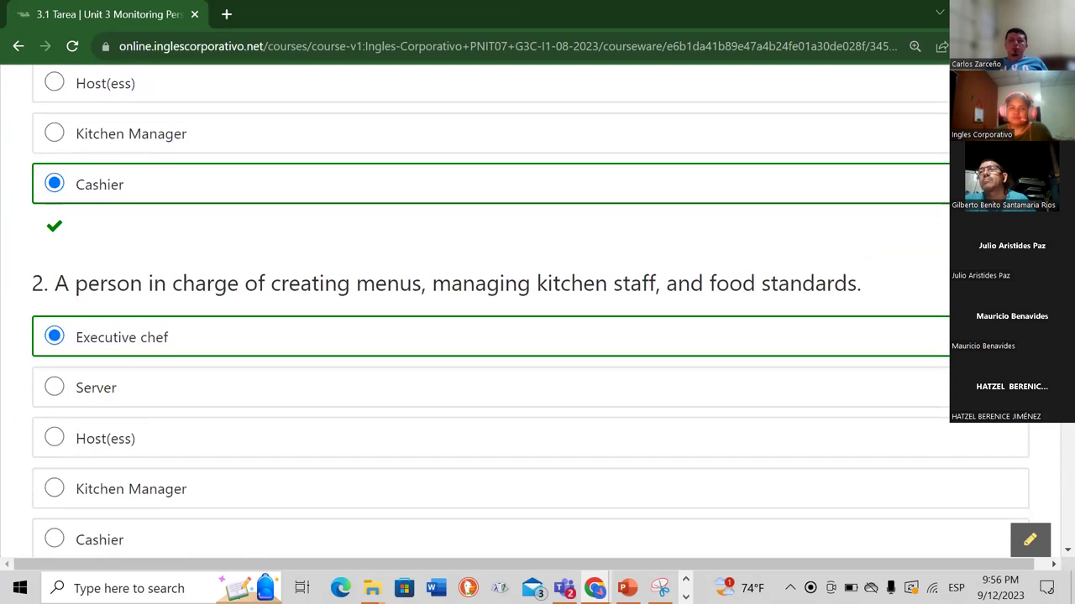
scroll(491, 311, up, 5)
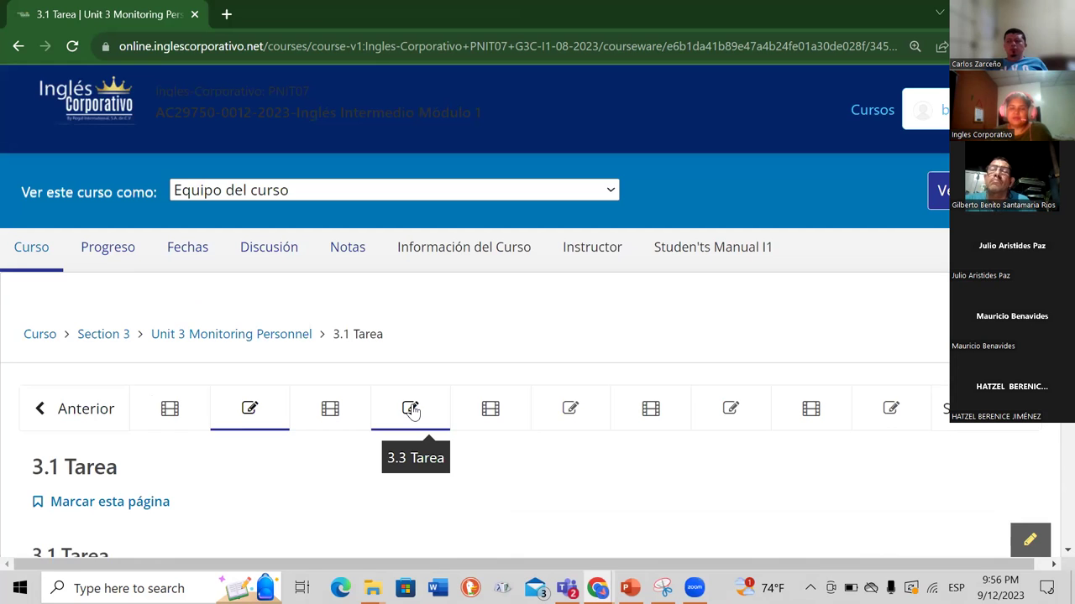
click(411, 410)
scroll(491, 315, down, 5)
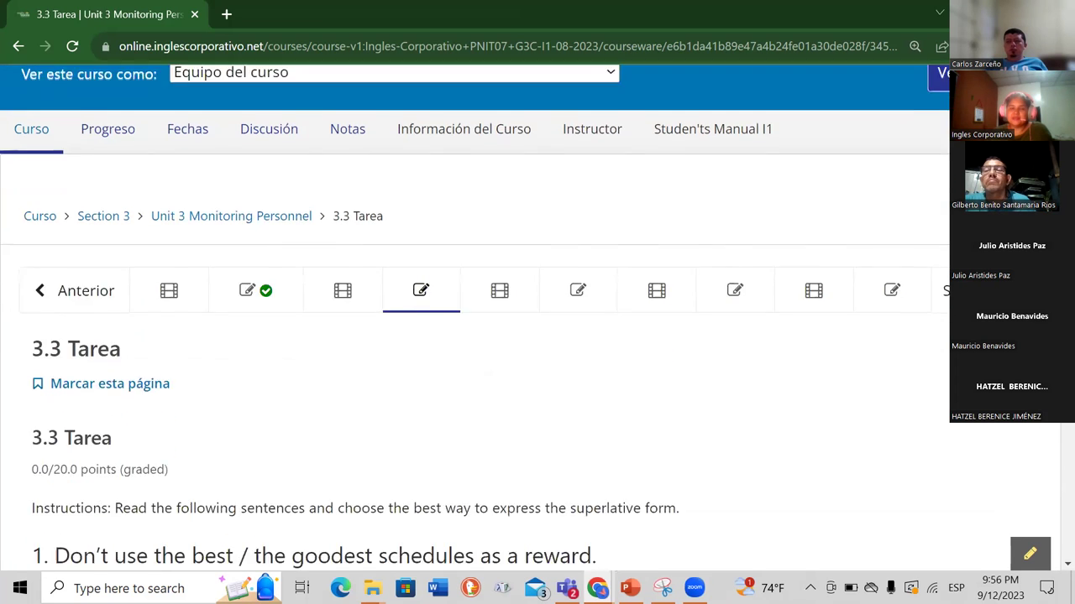
scroll(491, 315, down, 1)
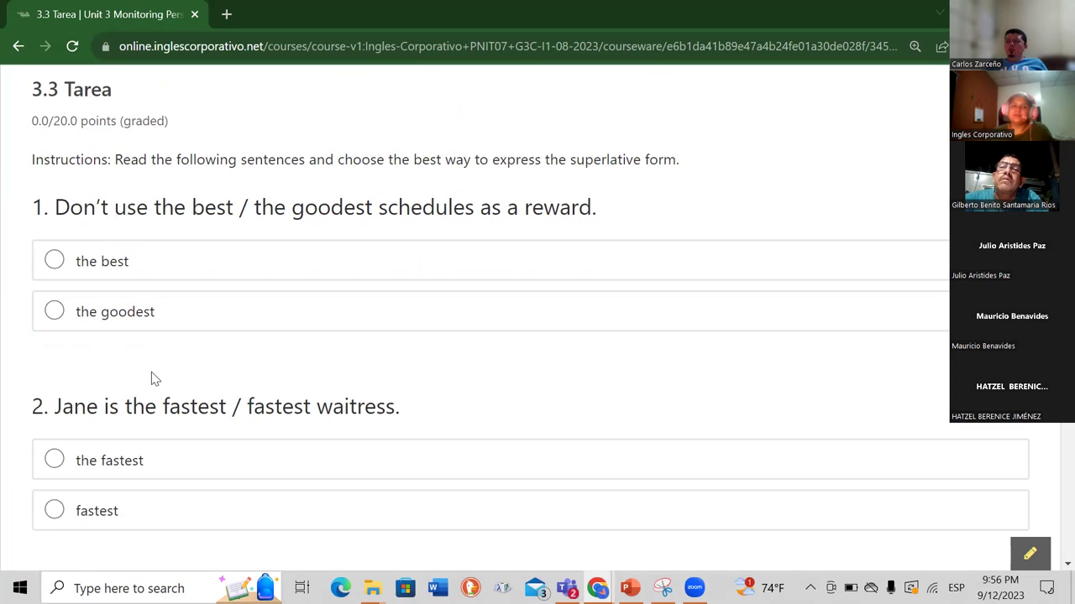
- Answer question 1 about schedules with "the best" and question 2 about the waitress with "the fastest"
click(53, 265)
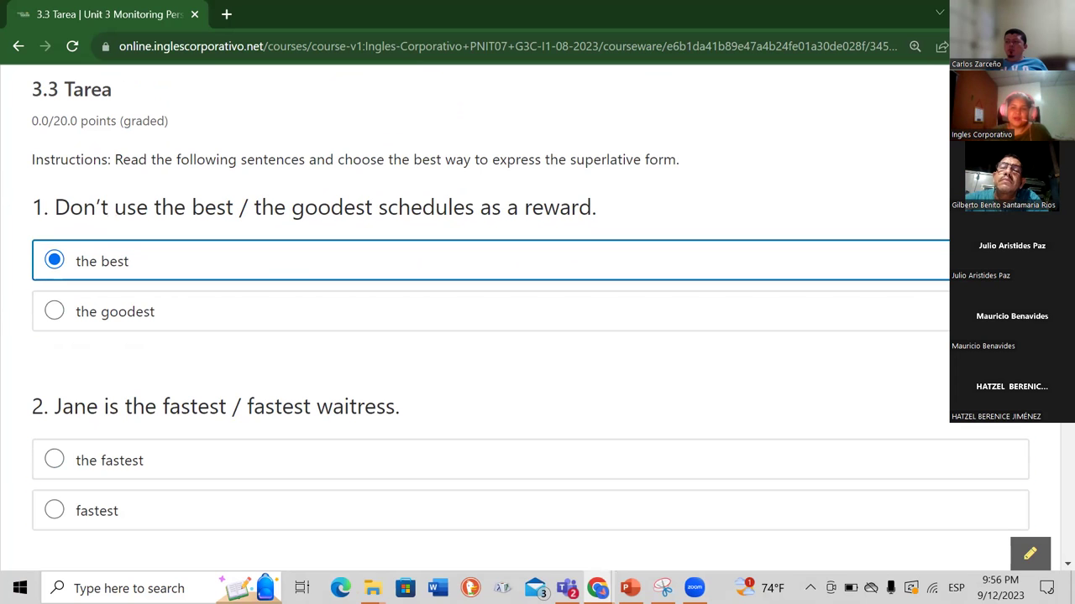
scroll(531, 298, down, 2)
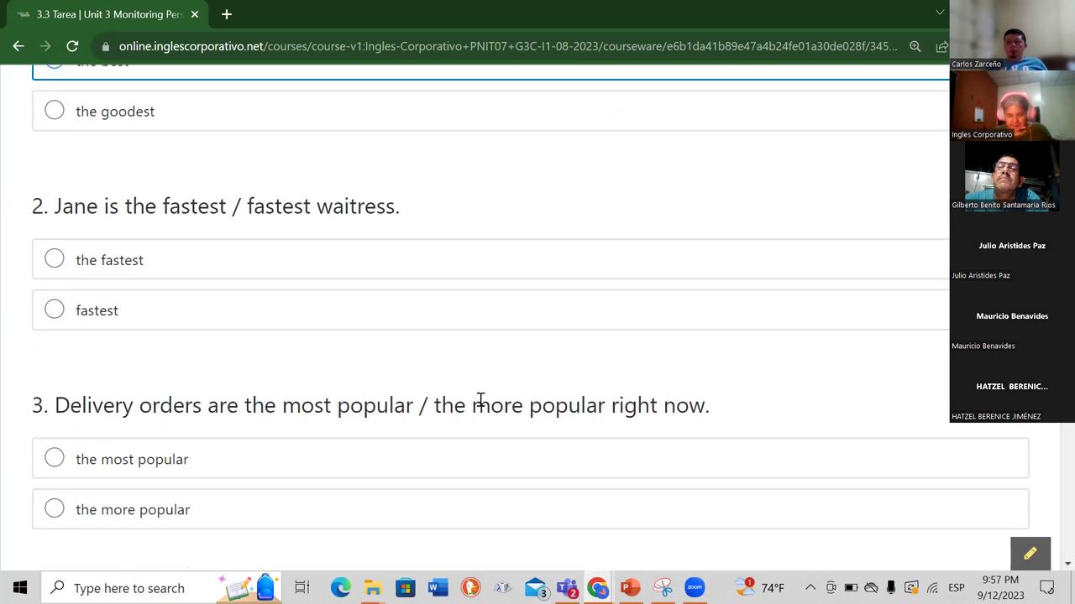
click(55, 260)
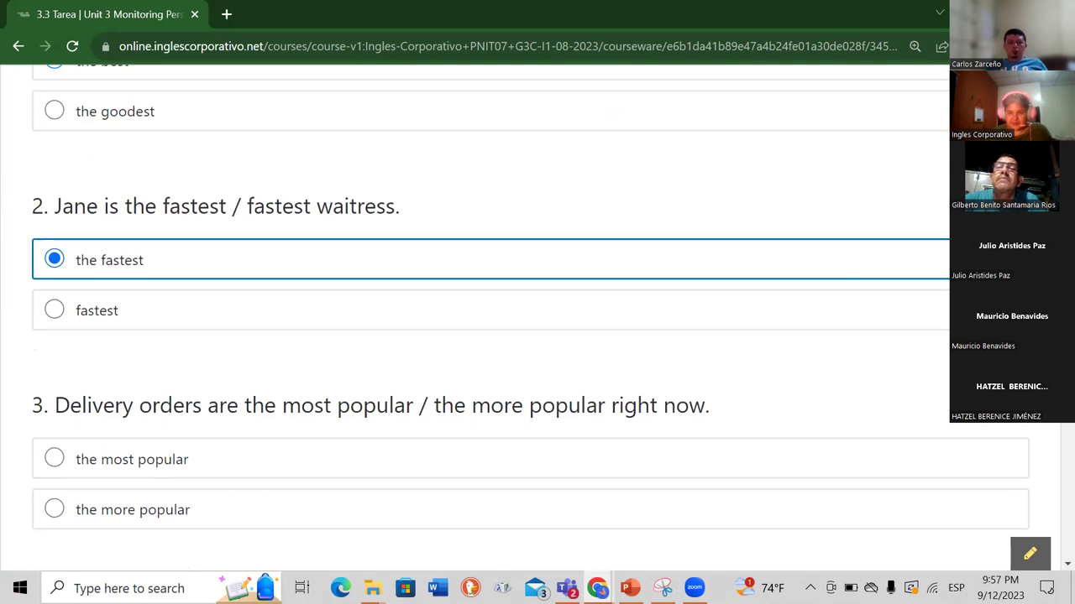
- Answer question 3 about delivery orders with "the most popular" and question 4 about the restaurant's decorations with "the prettiest"
scroll(531, 319, down, 2)
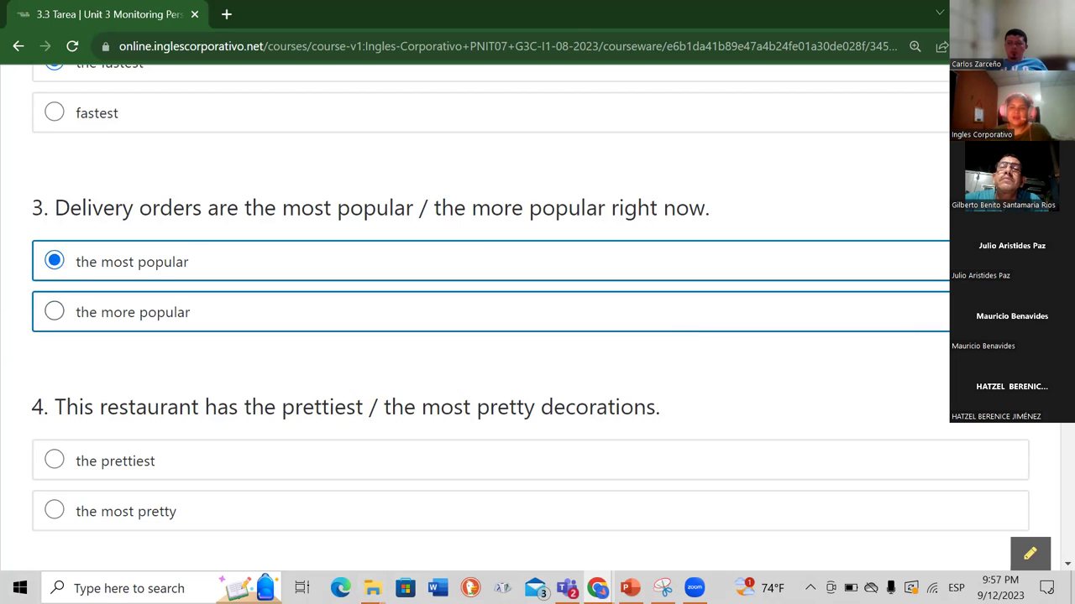
scroll(684, 332, down, 2)
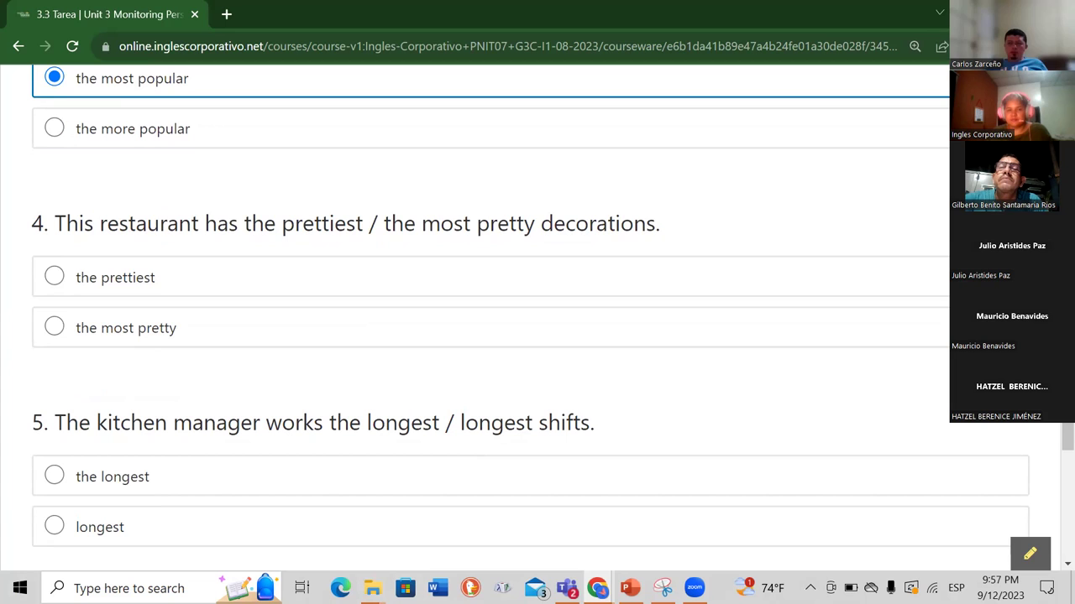
click(57, 280)
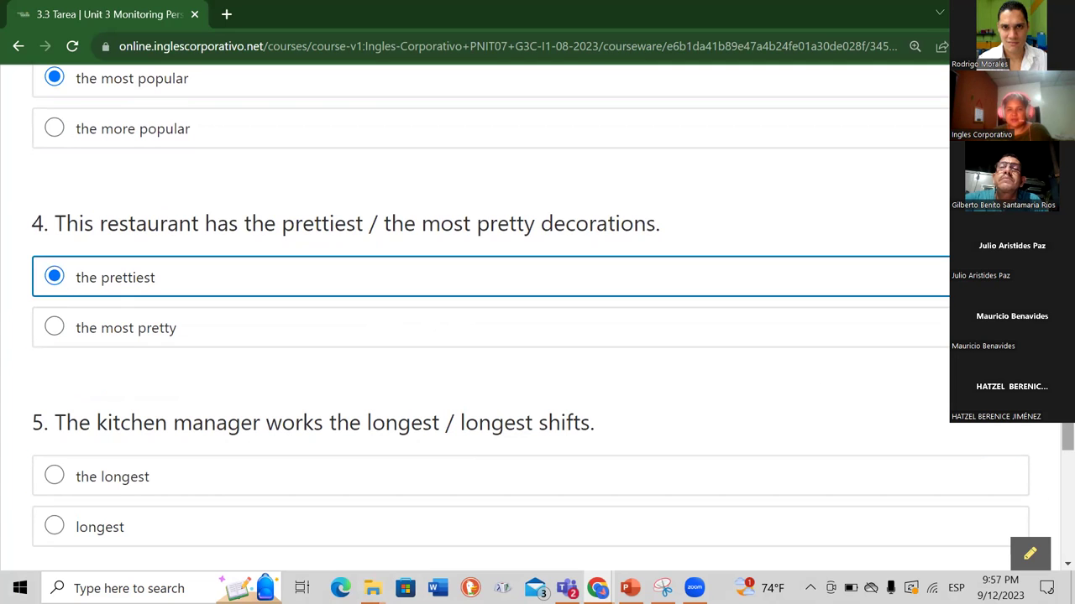
- Answer question 5 about the kitchen manager's shifts with "the longest" and submit the 3.3 Tarea answers for grading
scroll(1045, 439, down, 3)
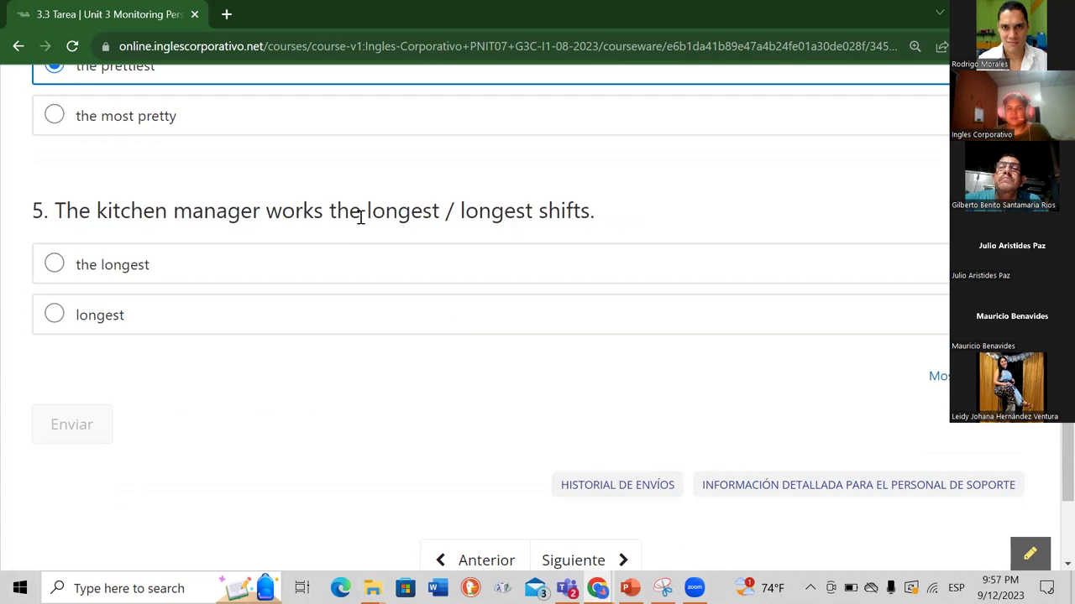
click(54, 265)
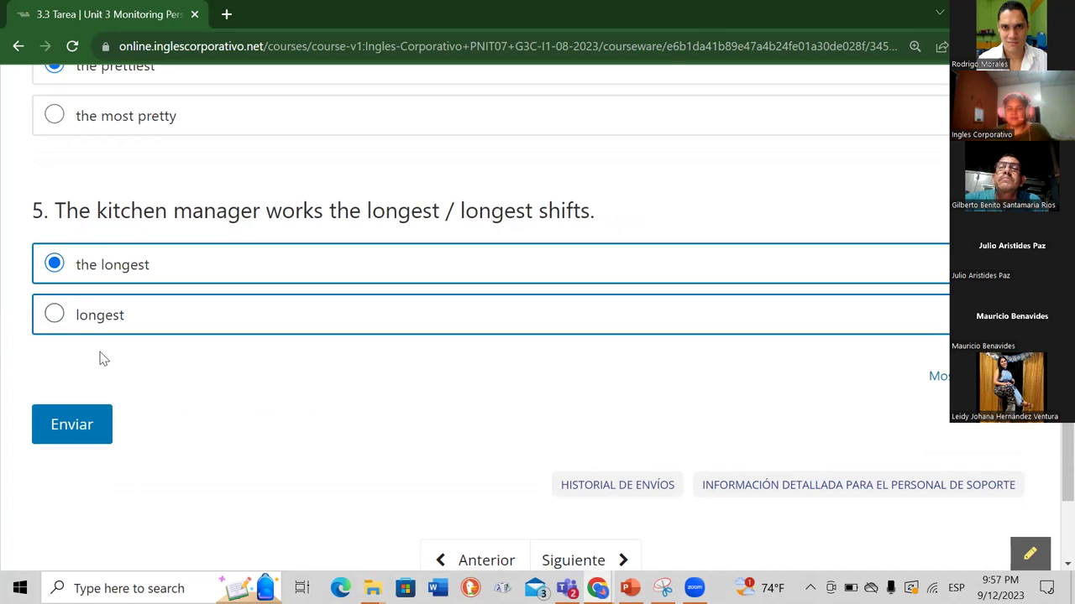
click(77, 422)
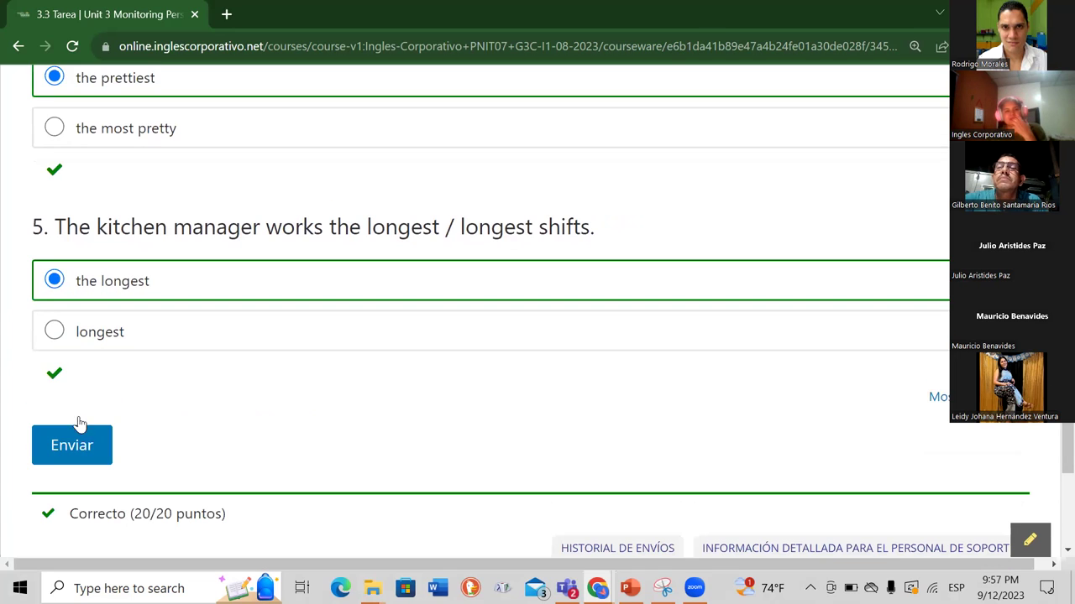
- Review the graded answers to all five 3.3 Tarea questions and the overall score
scroll(1052, 445, up, 8)
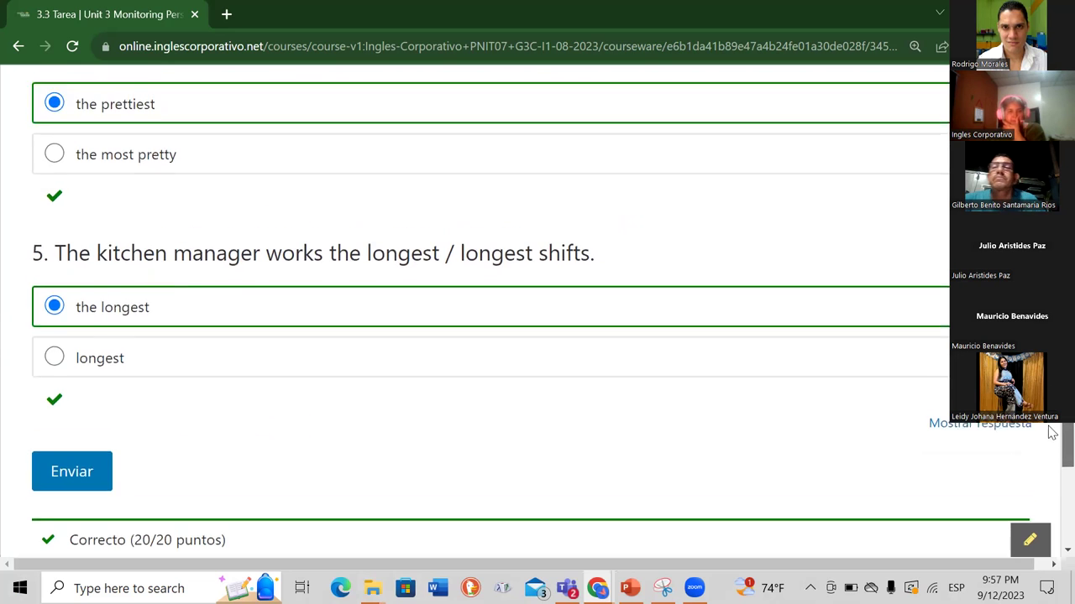
scroll(537, 319, up, 5)
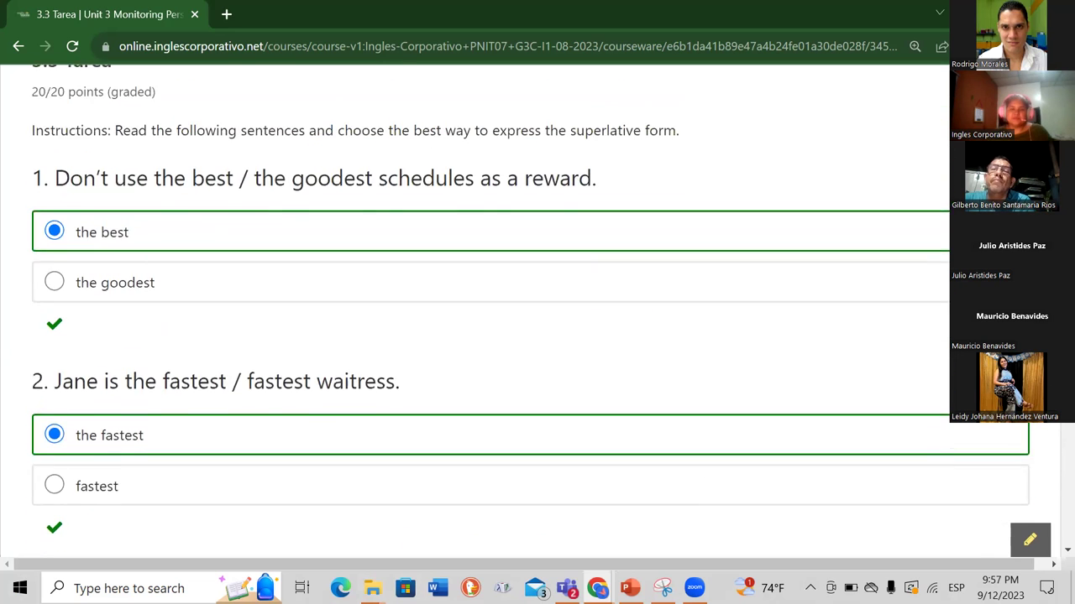
scroll(537, 336, down, 4)
scroll(1052, 480, down, 10)
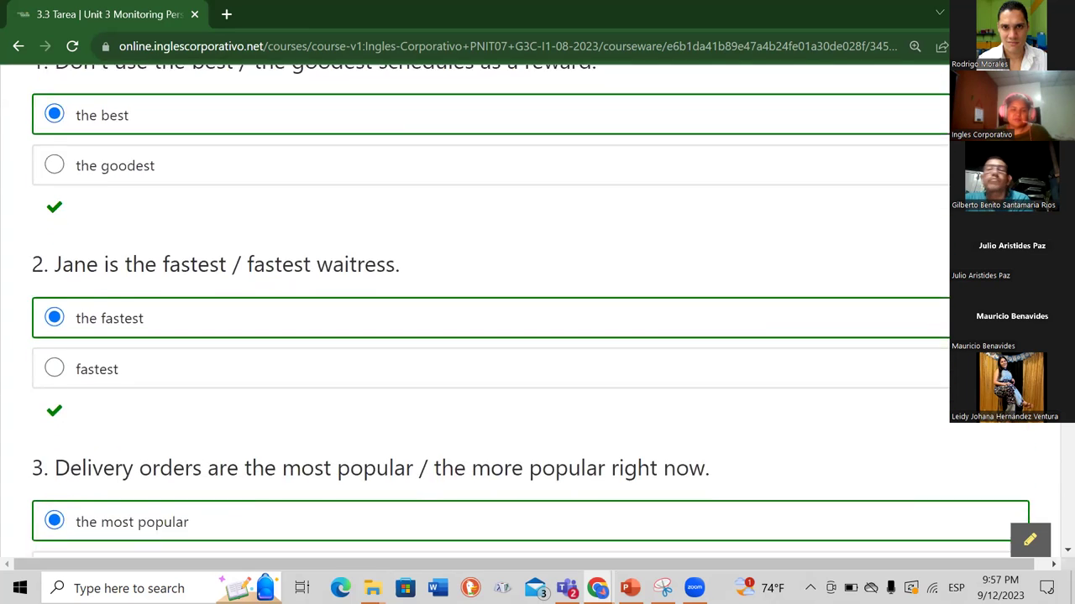
scroll(1052, 480, down, 3)
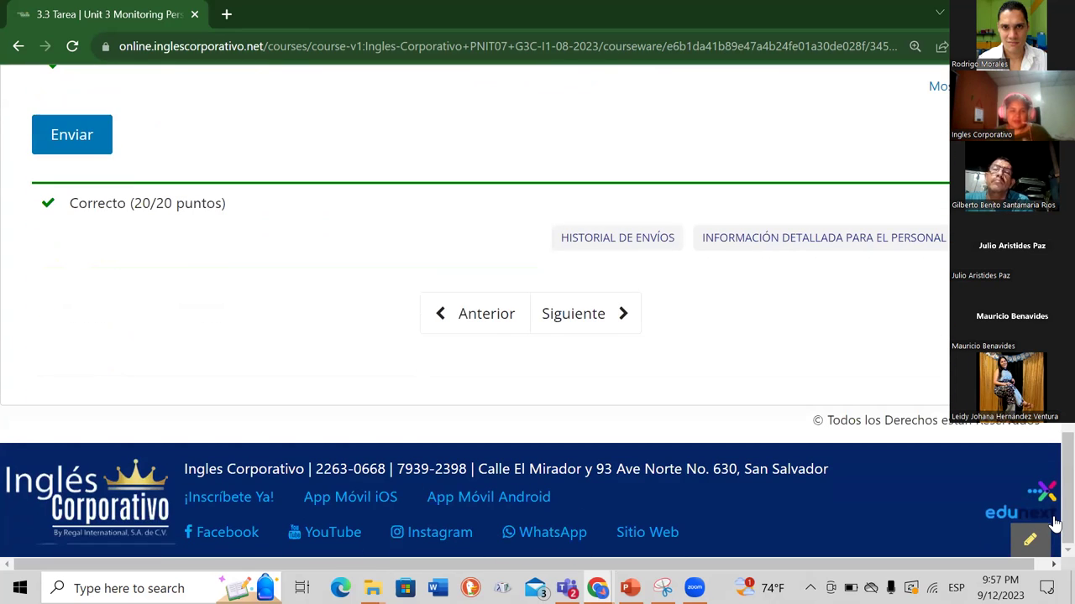
scroll(1052, 480, up, 15)
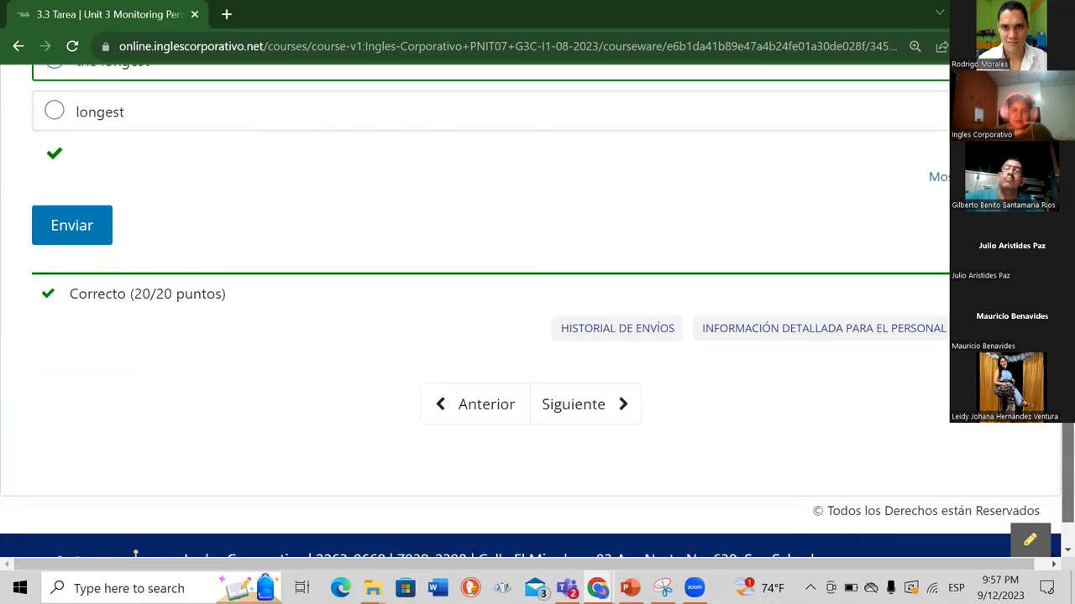